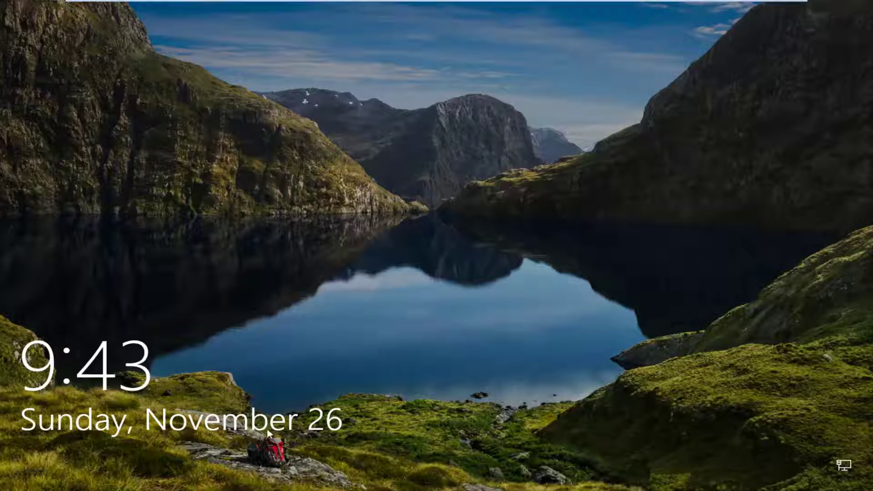
Step: Sign in to the desktop with the account password and search Start for 'folder options'
{"action": "left_click", "coordinate": [305, 364]}
{"action": "type", "text": "p"}
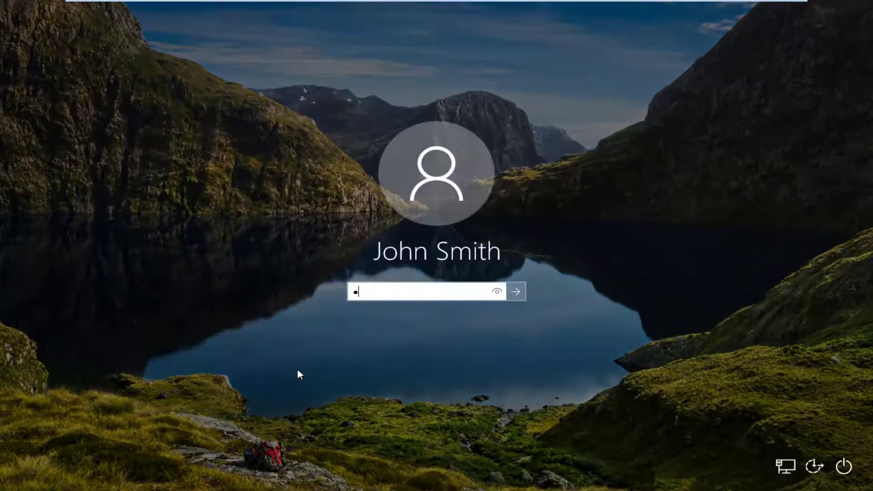
{"action": "type", "text": "assword"}
{"action": "key", "text": "Return"}
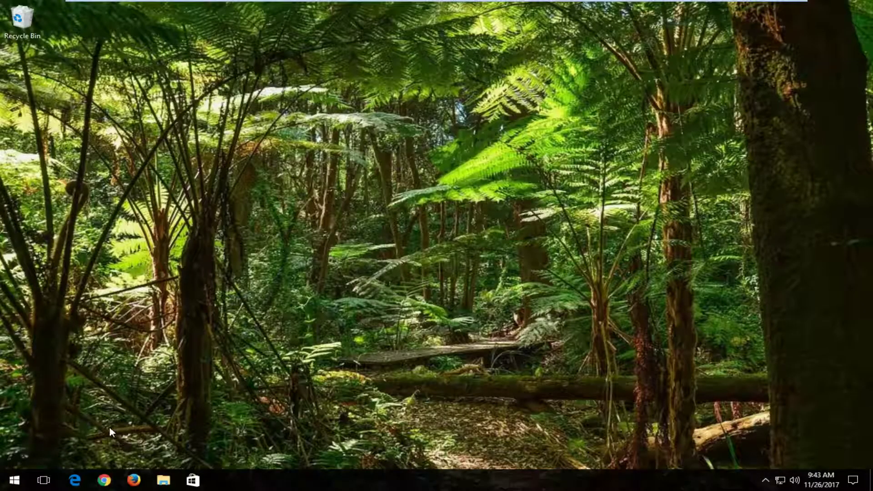
{"action": "left_click", "coordinate": [2, 486]}
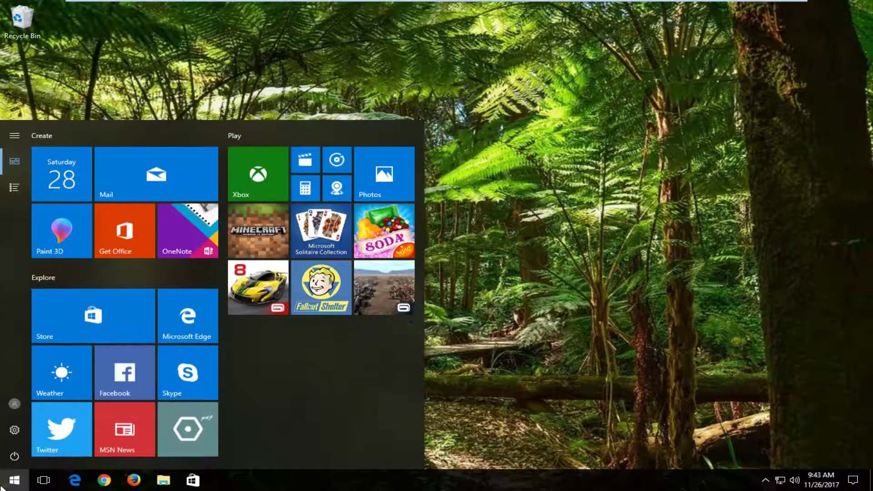
{"action": "type", "text": "folder"}
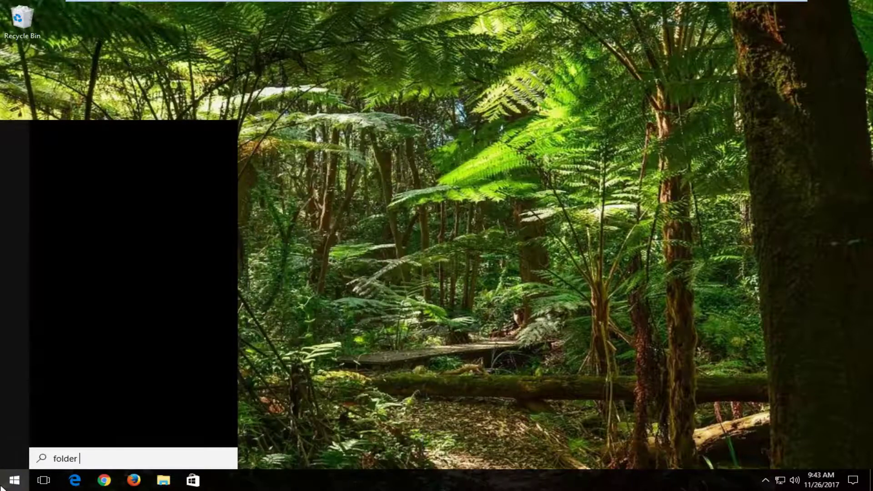
{"action": "type", "text": " options"}
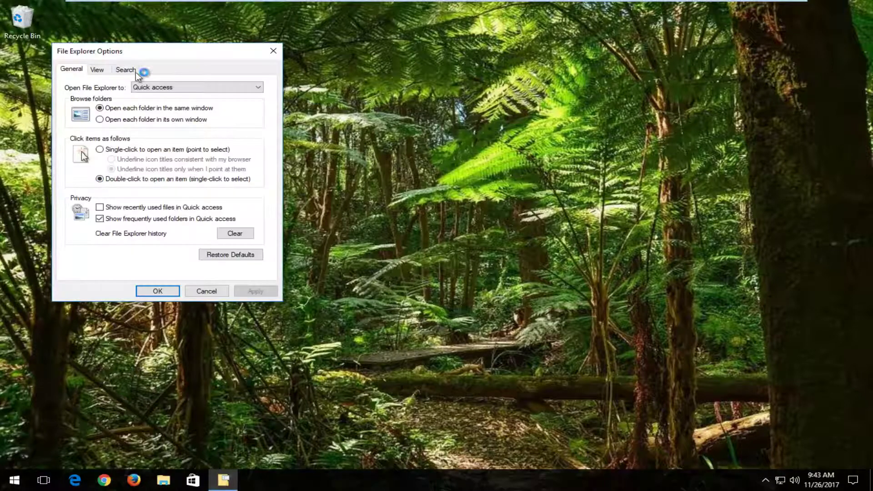
Step: Enable 'Show hidden files, folders, and drives' in File Explorer Options, applying and confirming it
{"action": "left_click", "coordinate": [102, 69]}
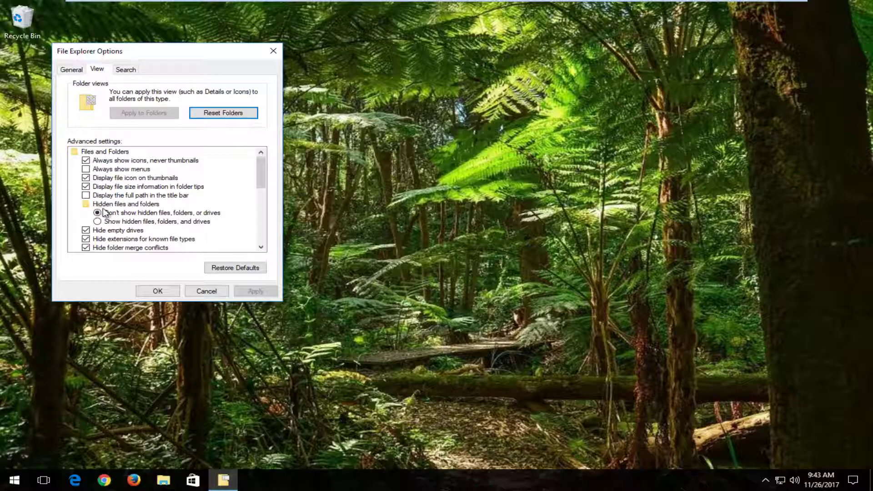
{"action": "left_click", "coordinate": [98, 221]}
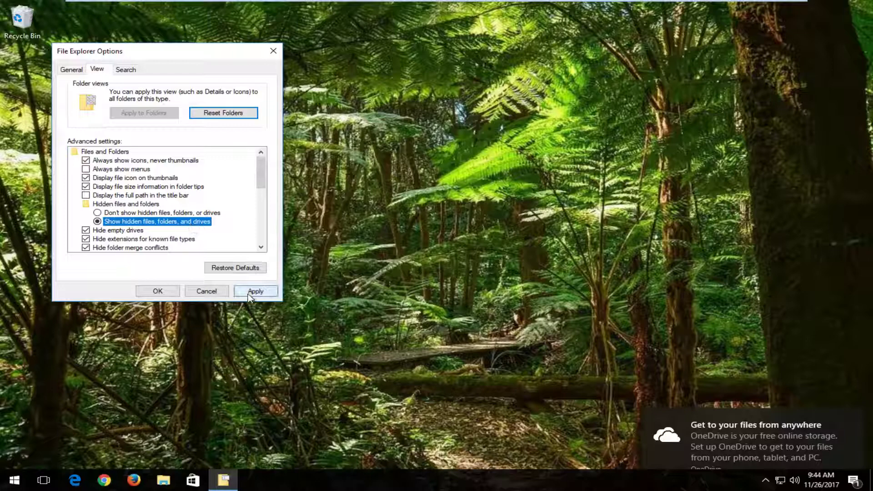
{"action": "left_click", "coordinate": [255, 291]}
{"action": "left_click", "coordinate": [146, 291]}
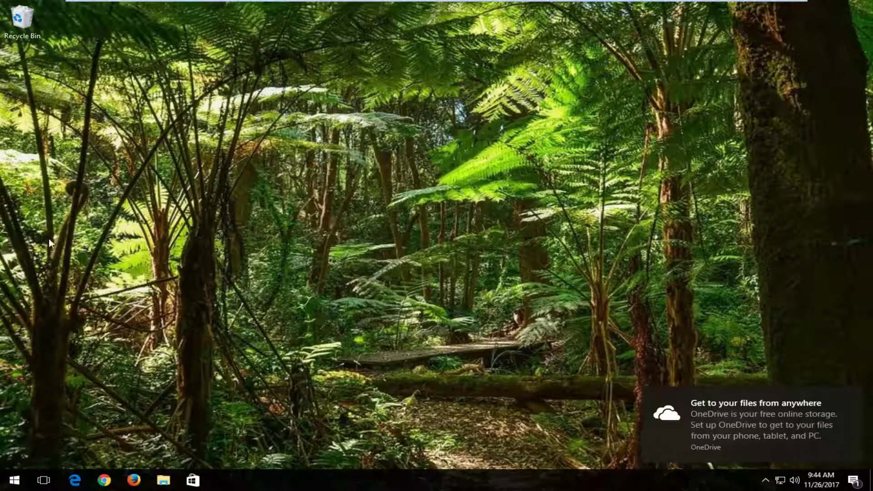
Step: Launch File Explorer from Start search and open Local Disk (C:) under This PC
{"action": "left_click", "coordinate": [14, 480]}
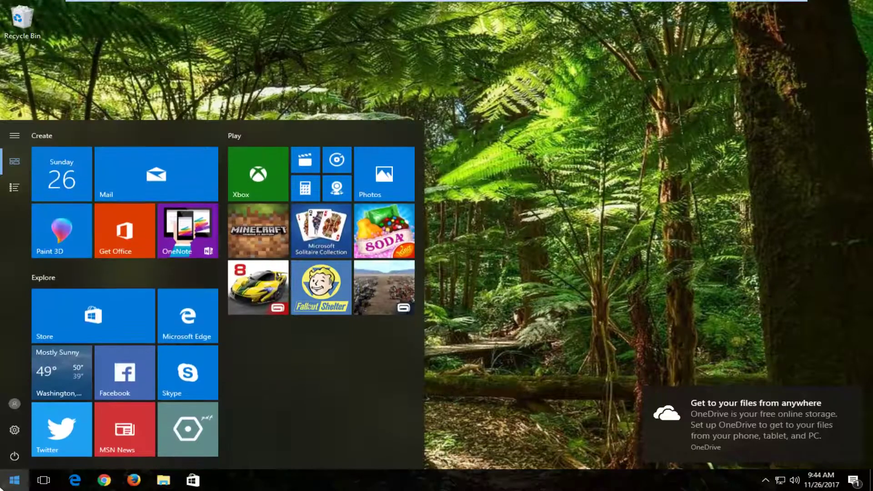
{"action": "left_click", "coordinate": [14, 480]}
{"action": "type", "text": "file explorer"}
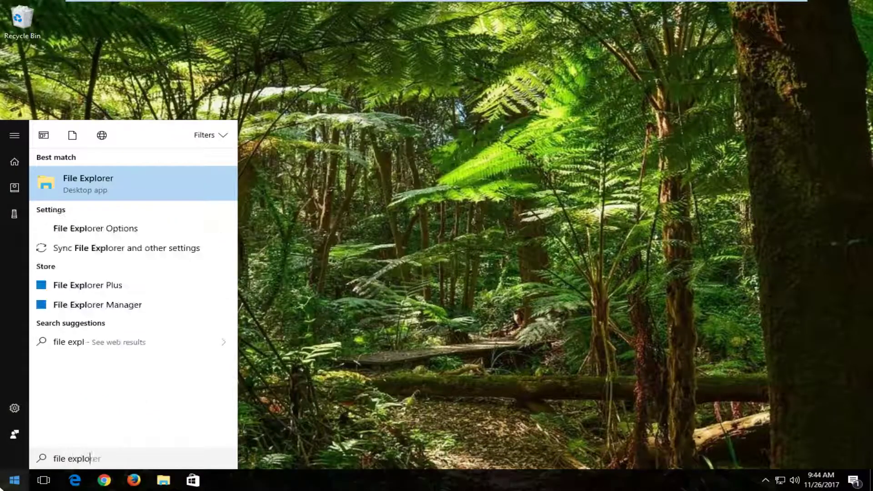
{"action": "left_click", "coordinate": [101, 195]}
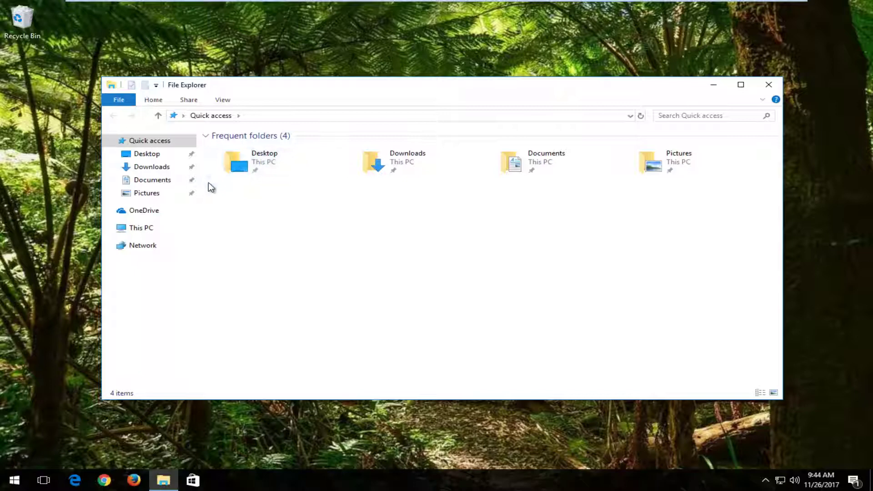
{"action": "left_click", "coordinate": [137, 233]}
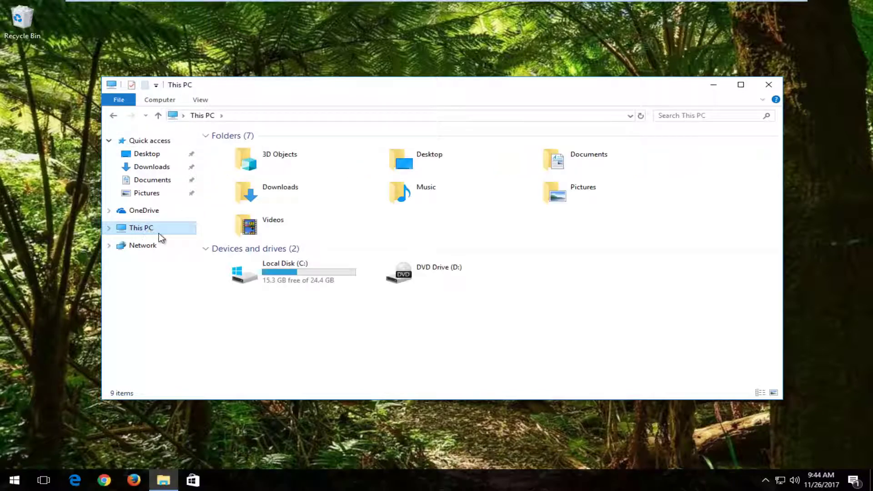
{"action": "mouse_move", "coordinate": [283, 270]}
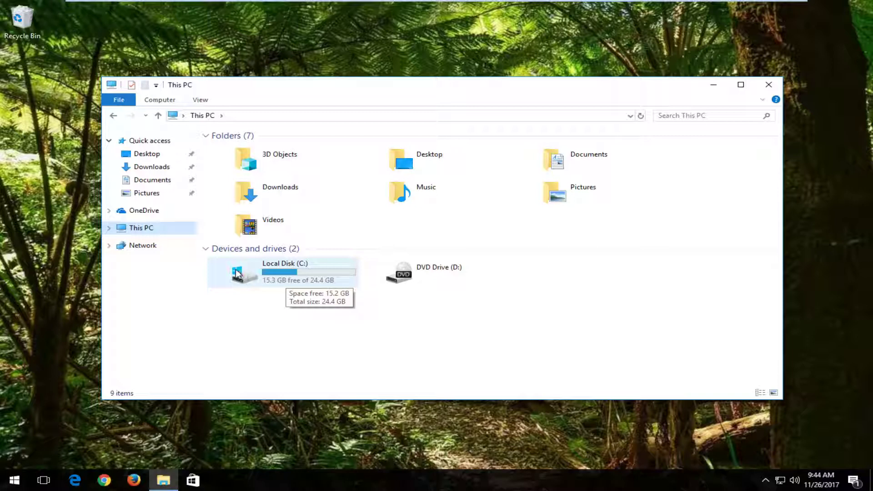
{"action": "double_click", "coordinate": [258, 277]}
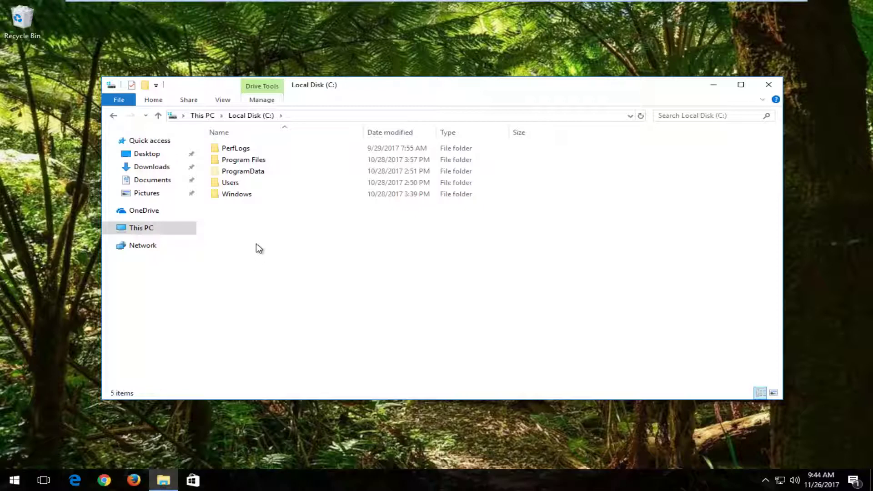
Step: Navigate through Users, the user profile folder and AppData\Local into the Packages folder
{"action": "double_click", "coordinate": [230, 184]}
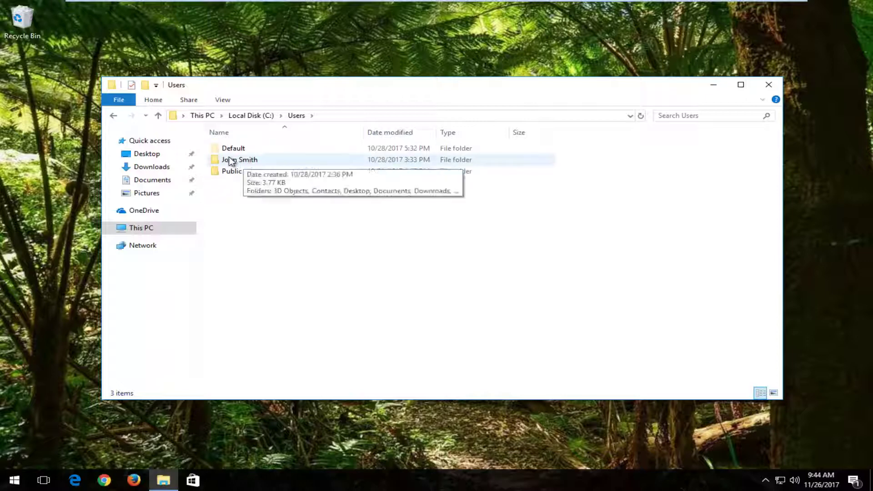
{"action": "key", "text": "super"}
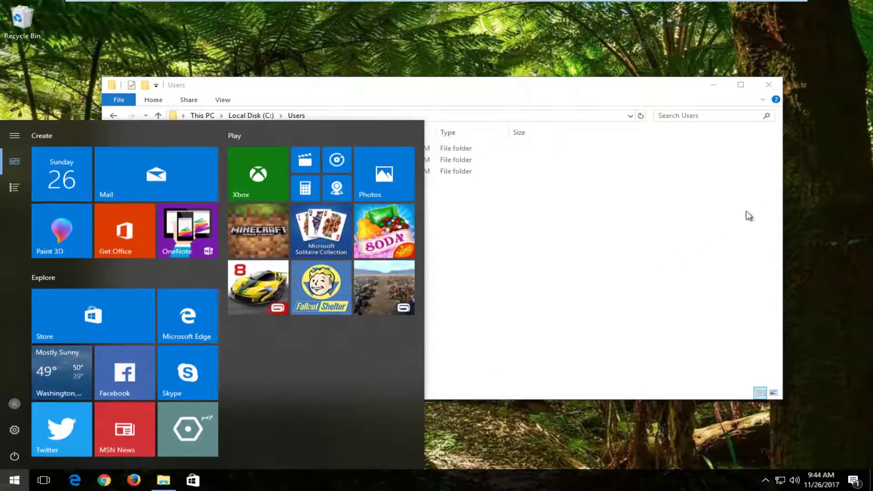
{"action": "left_click", "coordinate": [704, 187]}
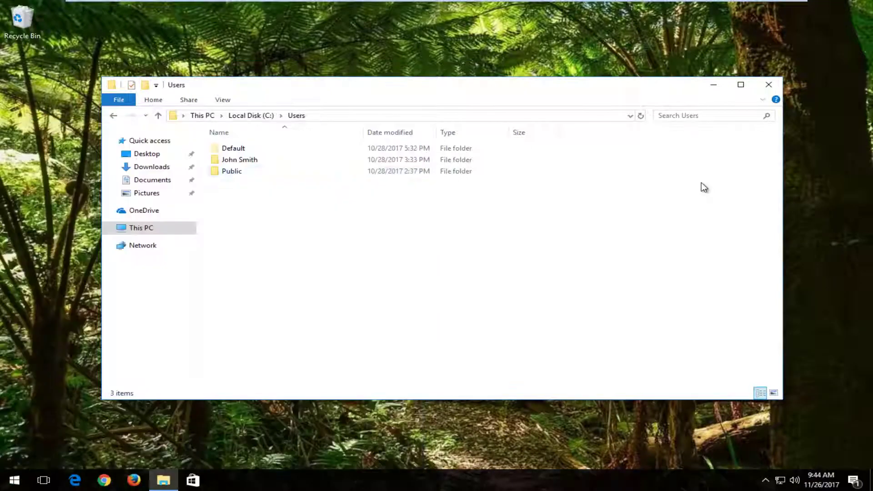
{"action": "double_click", "coordinate": [281, 160]}
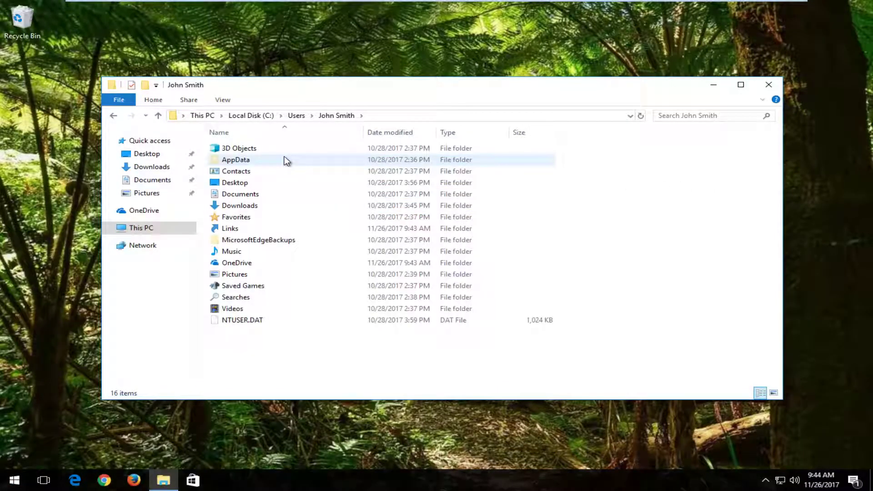
{"action": "left_click", "coordinate": [253, 164]}
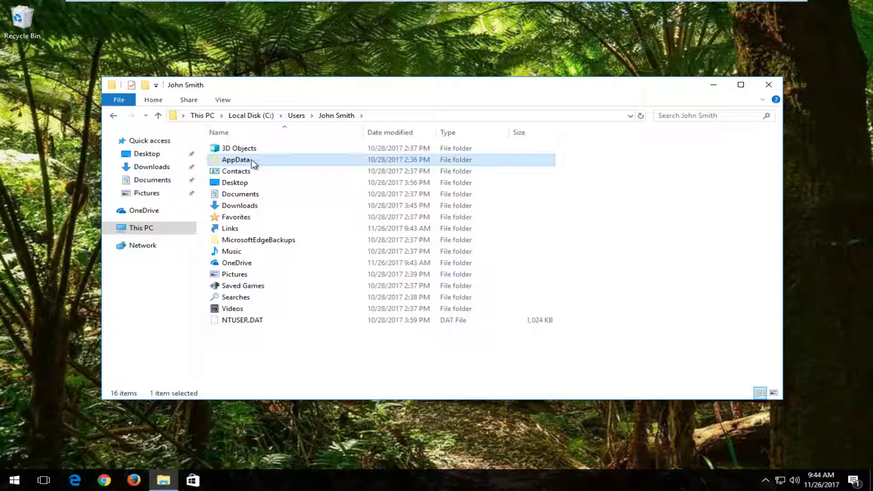
{"action": "double_click", "coordinate": [253, 164]}
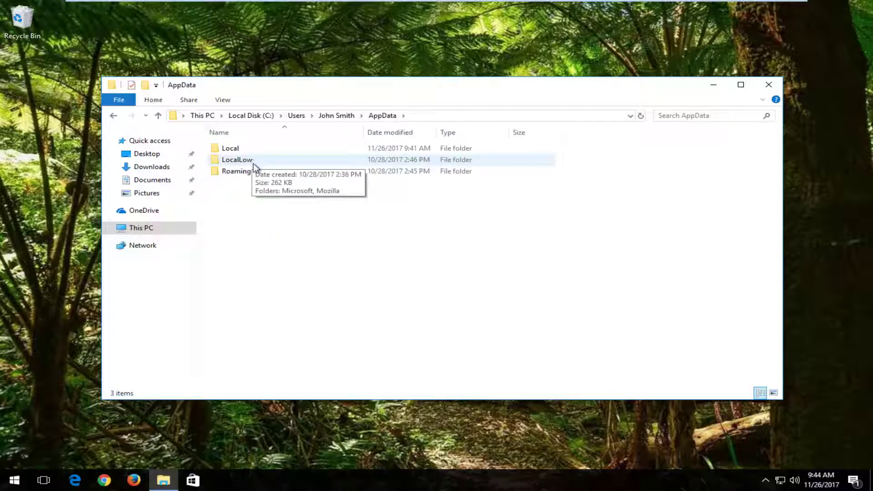
{"action": "double_click", "coordinate": [247, 149]}
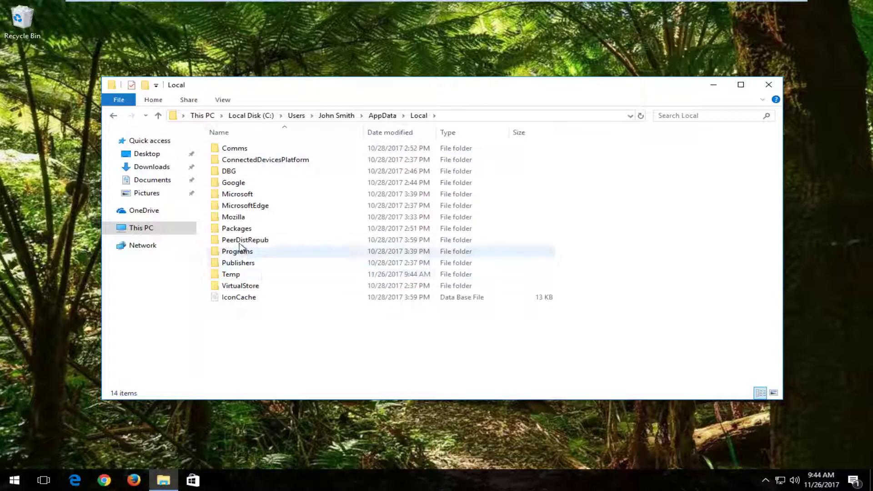
{"action": "double_click", "coordinate": [233, 229]}
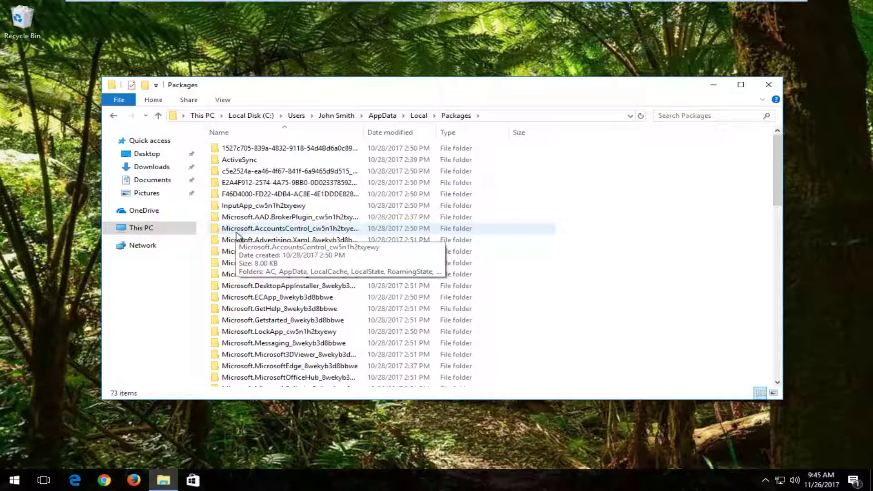
Step: Widen the Name column and open the Microsoft.Windows.ContentDeliveryManager_cw5n1h2txyewy package folder
{"action": "left_click", "coordinate": [278, 299]}
{"action": "scroll", "coordinate": [277, 304], "scroll_direction": "down", "scroll_amount": 5}
{"action": "scroll", "coordinate": [277, 304], "scroll_direction": "down", "scroll_amount": 6}
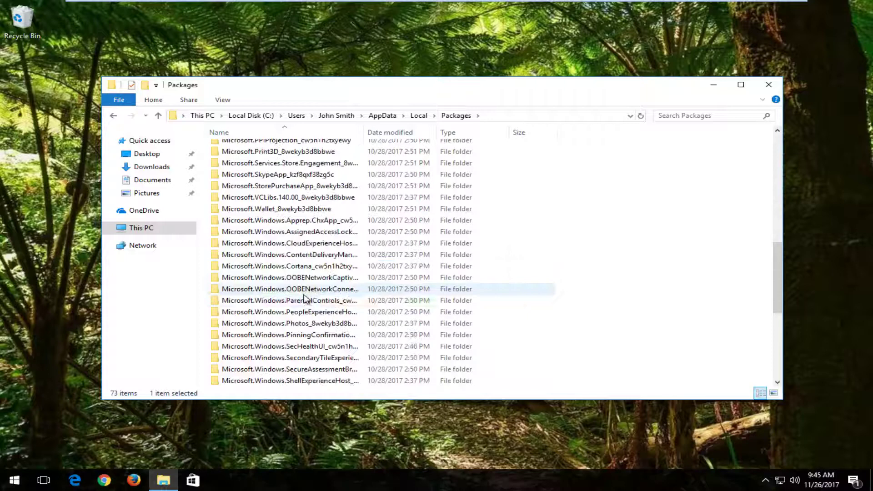
{"action": "left_click", "coordinate": [301, 256]}
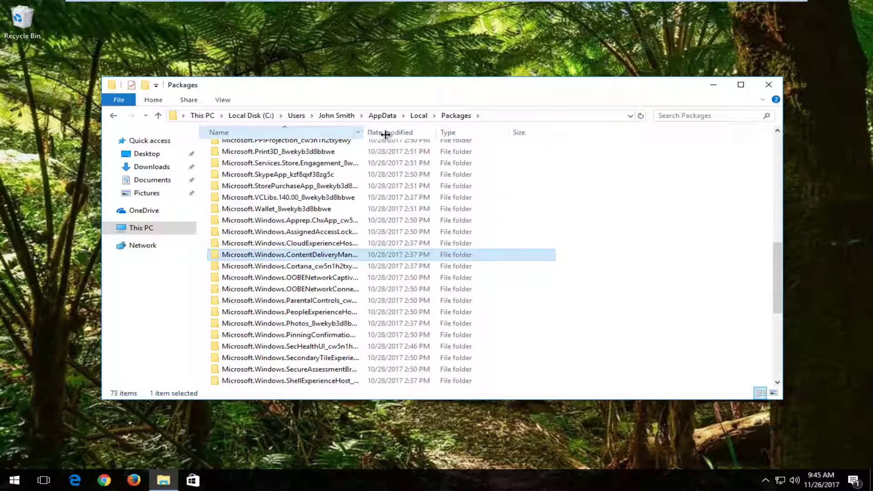
{"action": "left_click_drag", "start_coordinate": [367, 132], "coordinate": [541, 132]}
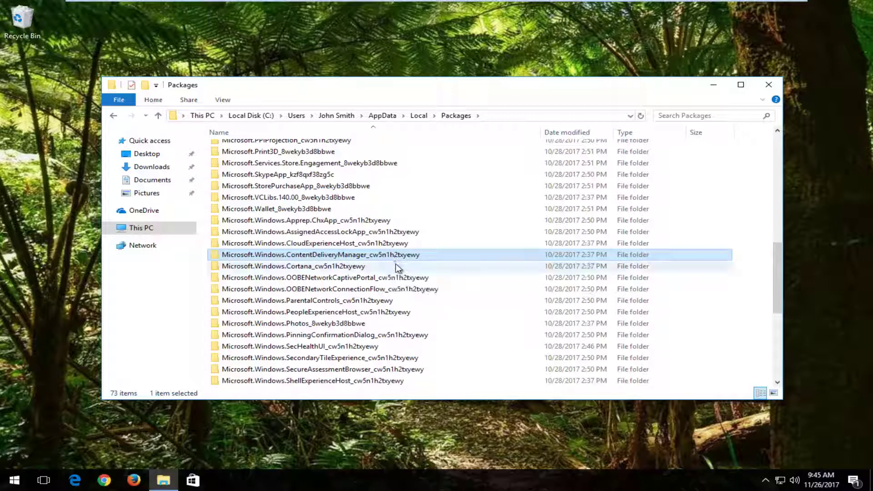
{"action": "double_click", "coordinate": [367, 256]}
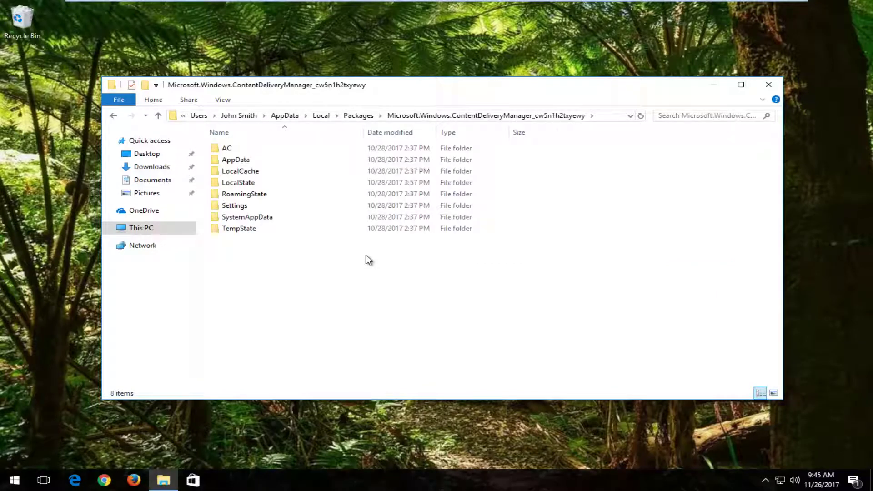
Step: Go into LocalState and then its Assets folder of 60 asset files
{"action": "mouse_move", "coordinate": [234, 188]}
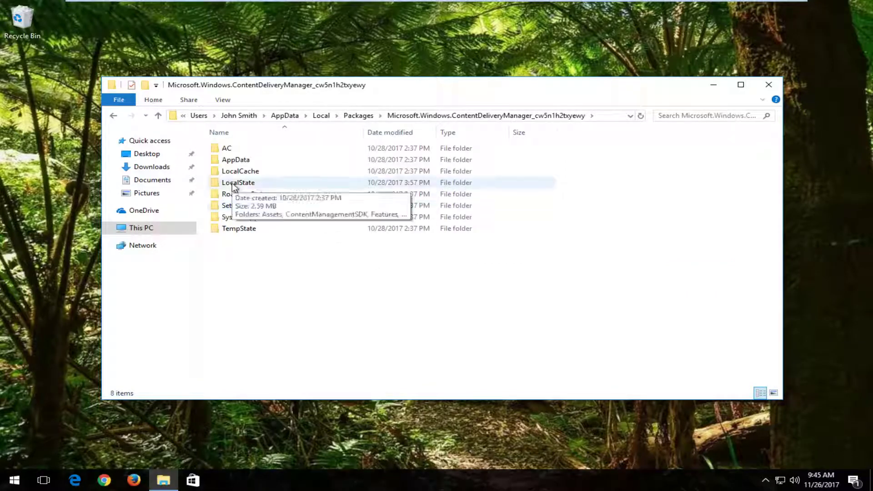
{"action": "double_click", "coordinate": [242, 185]}
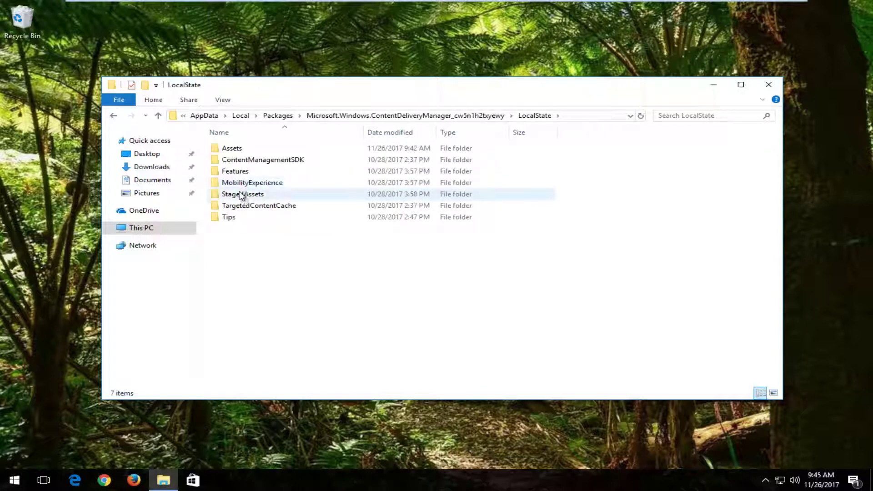
{"action": "double_click", "coordinate": [243, 158]}
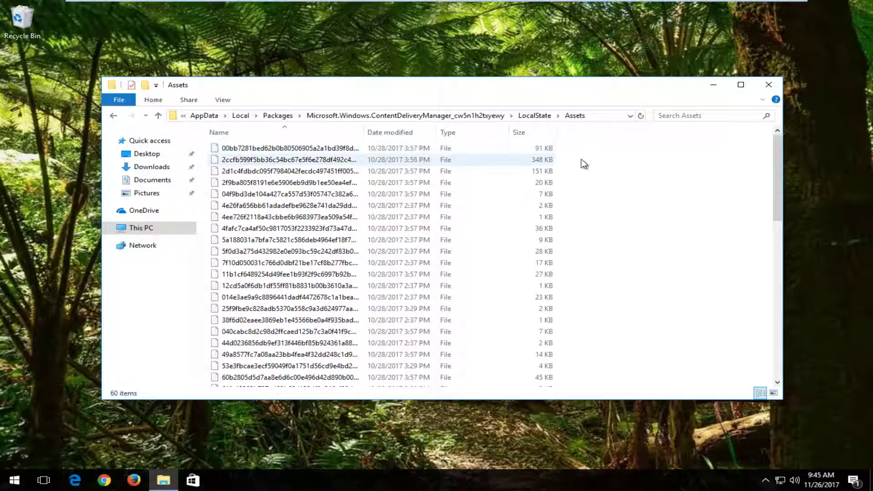
Step: Sort the asset files by size, largest first, and copy the six largest
{"action": "left_click", "coordinate": [522, 132]}
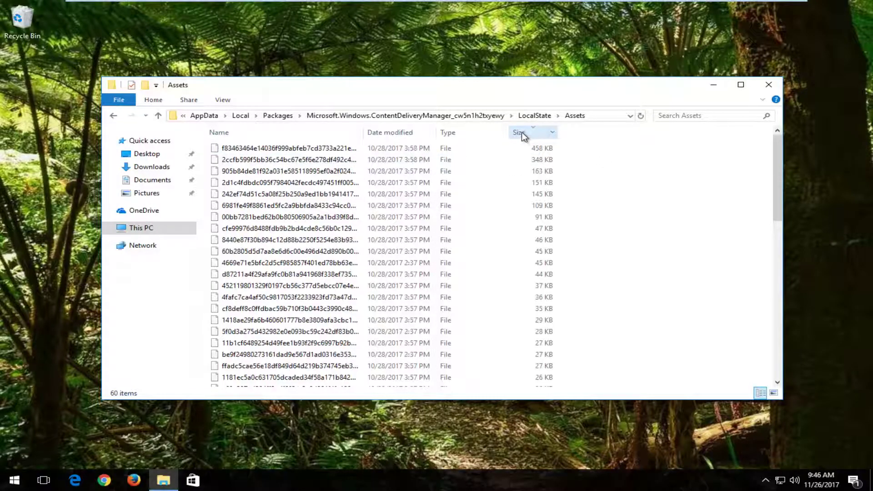
{"action": "scroll", "coordinate": [432, 273], "scroll_direction": "down", "scroll_amount": 5}
{"action": "scroll", "coordinate": [430, 274], "scroll_direction": "up", "scroll_amount": 6}
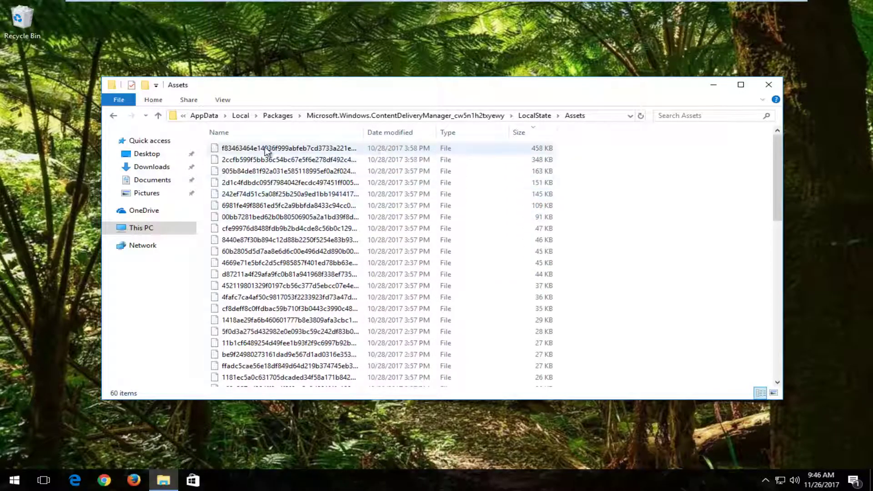
{"action": "left_click_drag", "start_coordinate": [209, 149], "coordinate": [500, 201]}
{"action": "left_click", "coordinate": [210, 149]}
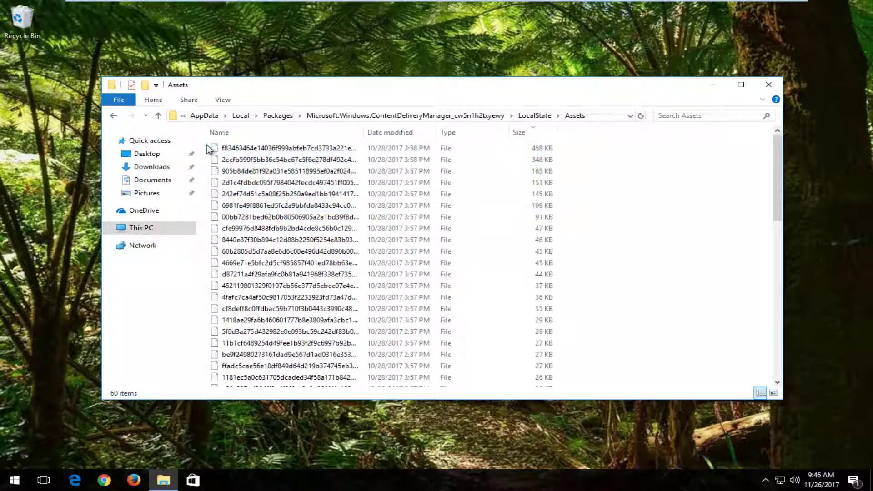
{"action": "left_click_drag", "start_coordinate": [209, 148], "coordinate": [297, 213]}
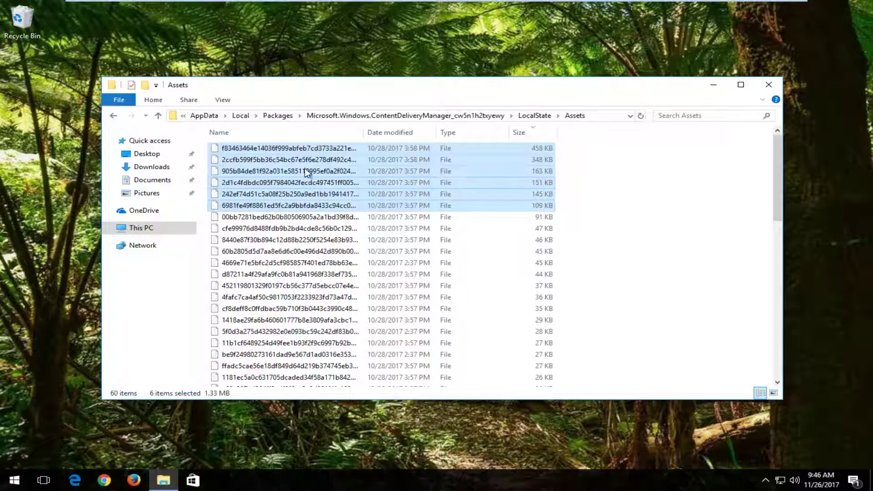
{"action": "right_click", "coordinate": [272, 163]}
{"action": "left_click", "coordinate": [301, 231]}
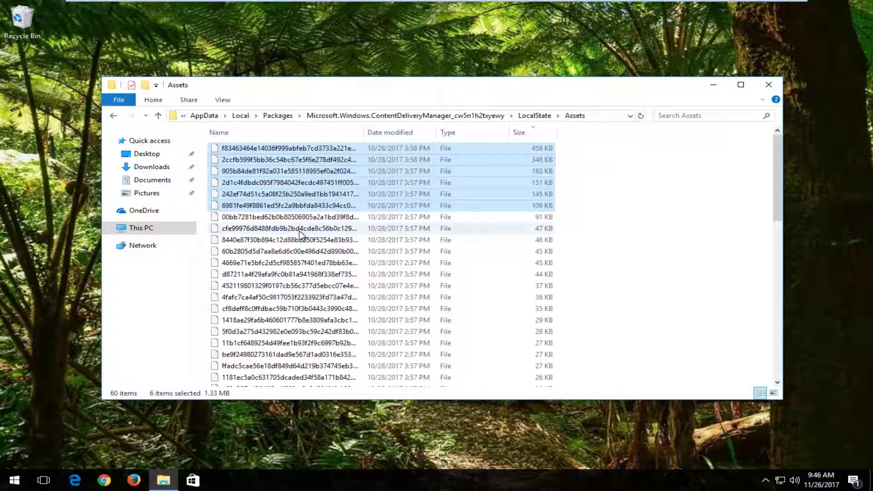
Step: Close the Assets window and open Pictures\Saved Pictures via a 'pictu' Start search
{"action": "left_click", "coordinate": [768, 84]}
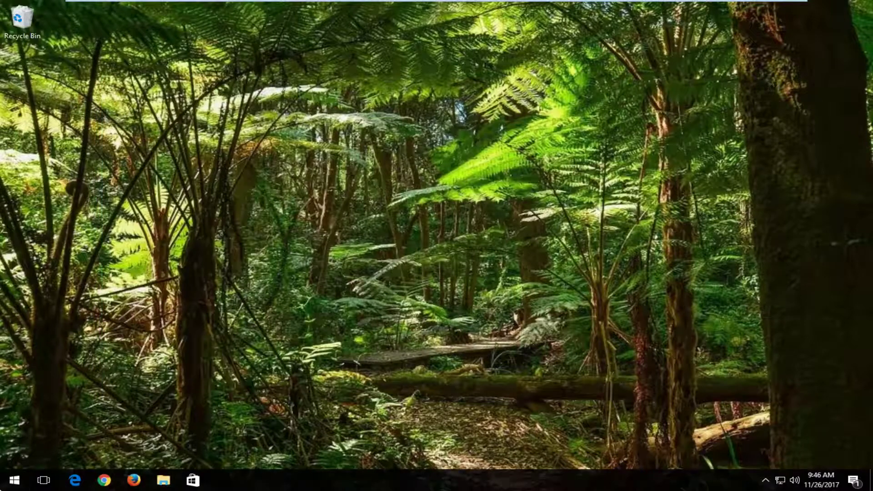
{"action": "left_click", "coordinate": [14, 480]}
{"action": "type", "text": "pictures"}
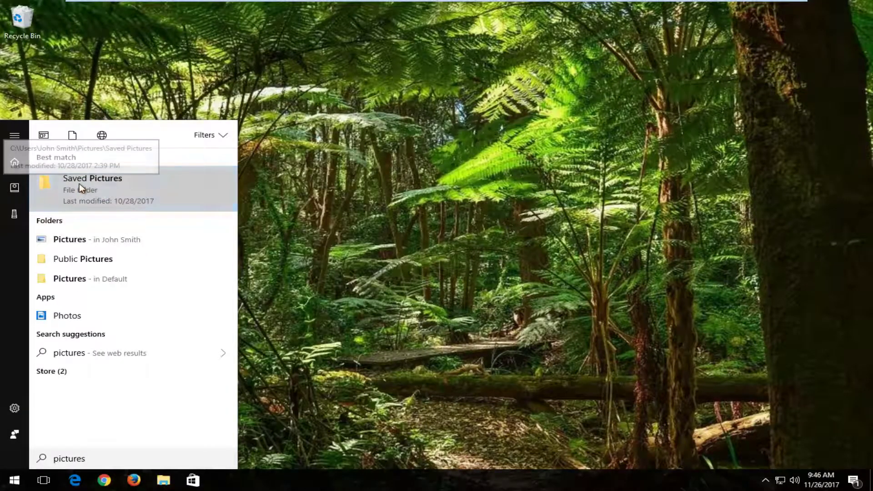
{"action": "left_click", "coordinate": [79, 184]}
{"action": "right_click", "coordinate": [359, 183]}
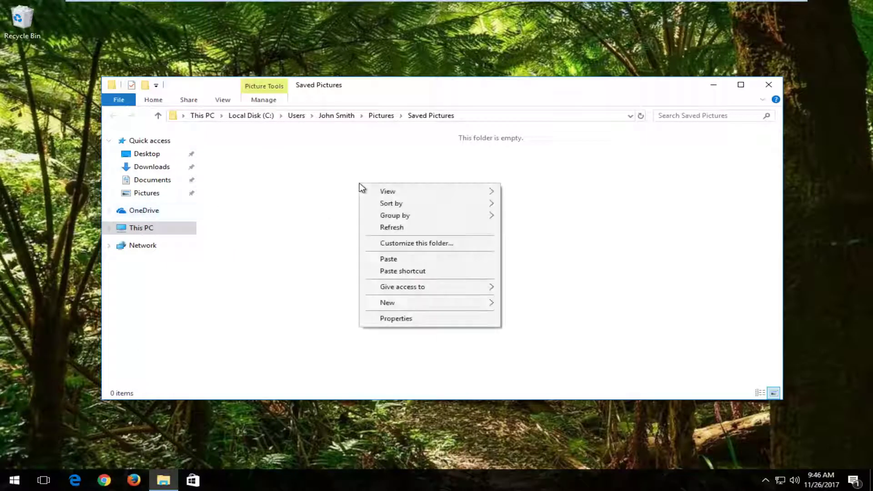
{"action": "left_click", "coordinate": [380, 116]}
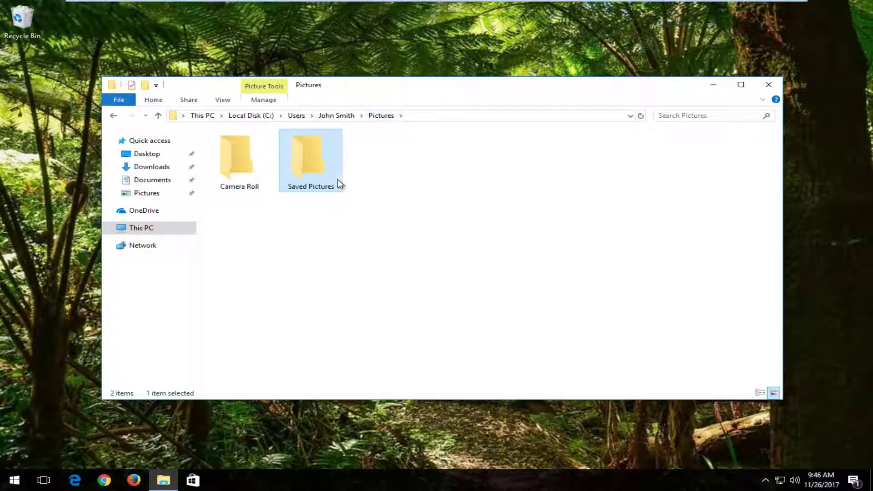
{"action": "double_click", "coordinate": [319, 163]}
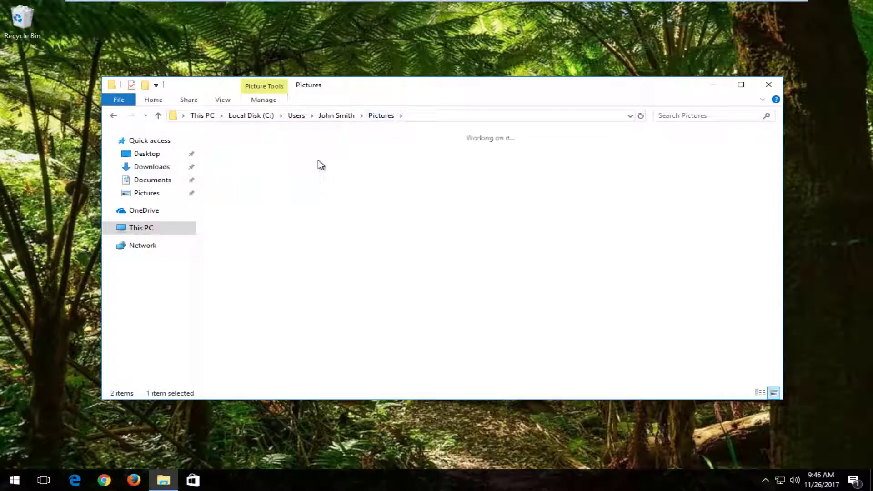
Step: Paste the six copied asset files into Saved Pictures
{"action": "right_click", "coordinate": [350, 208]}
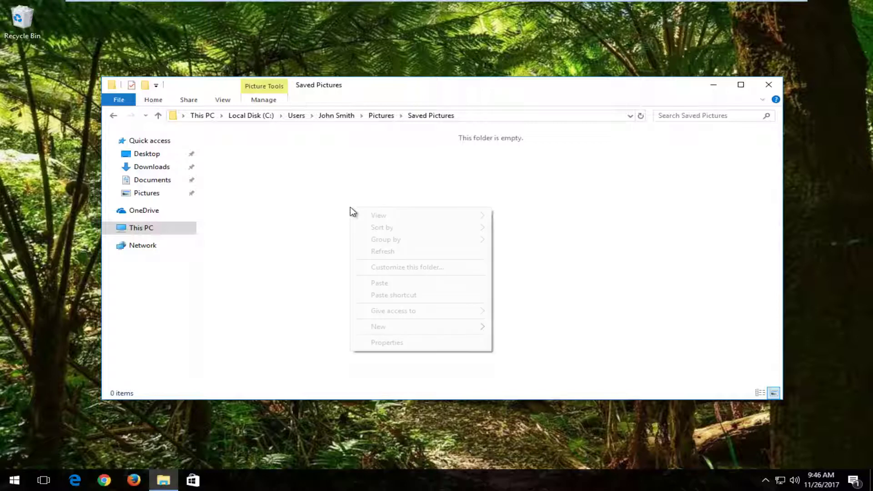
{"action": "left_click", "coordinate": [380, 282]}
{"action": "left_click", "coordinate": [346, 273]}
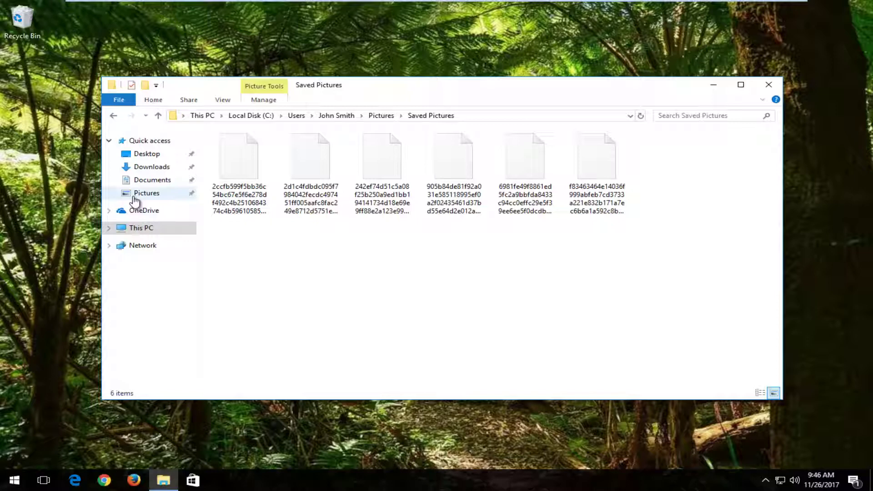
Step: Rename the first asset file in Saved Pictures by appending .jpg to its name
{"action": "right_click", "coordinate": [236, 164]}
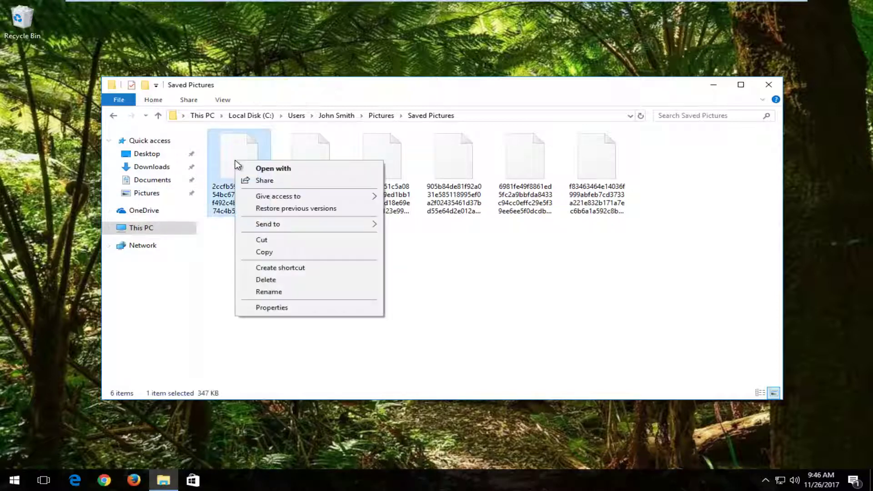
{"action": "right_click", "coordinate": [242, 148]}
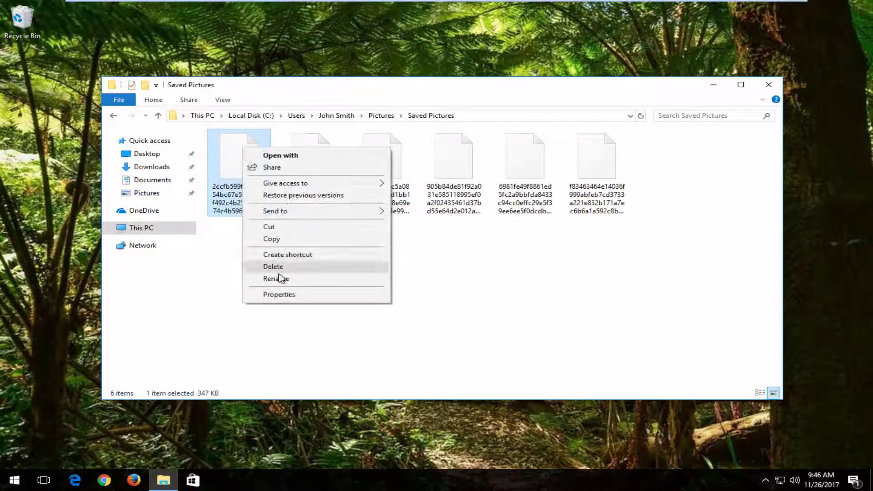
{"action": "left_click", "coordinate": [279, 278]}
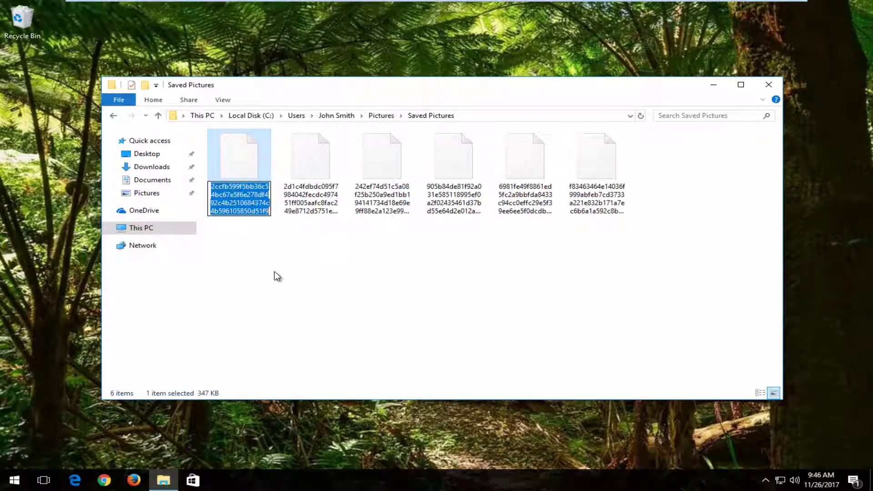
{"action": "left_click", "coordinate": [270, 210]}
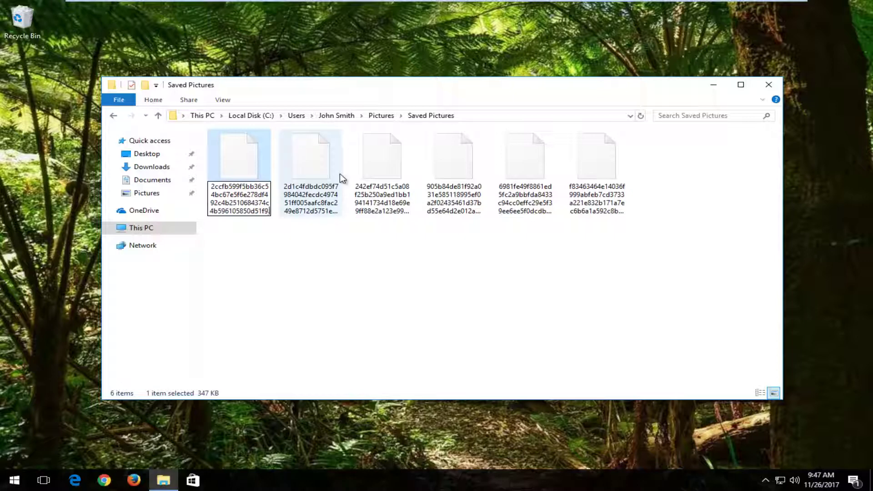
{"action": "type", "text": "."}
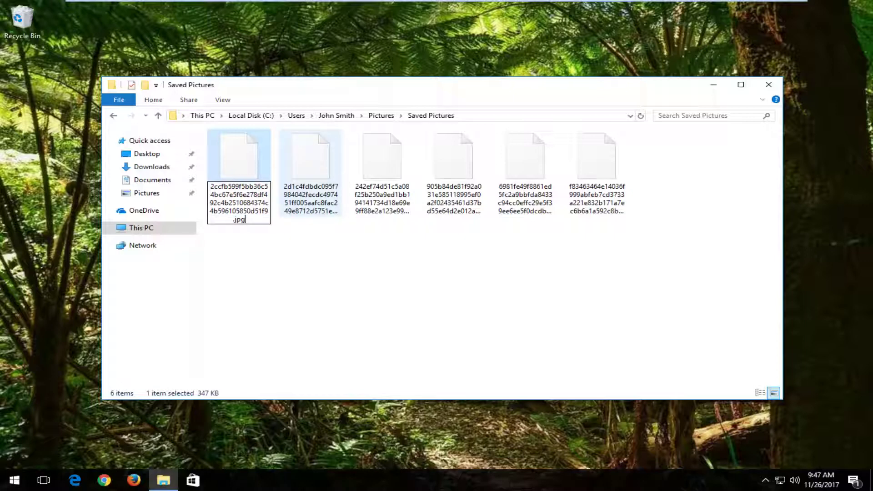
{"action": "type", "text": "jpg"}
{"action": "key", "text": "Return"}
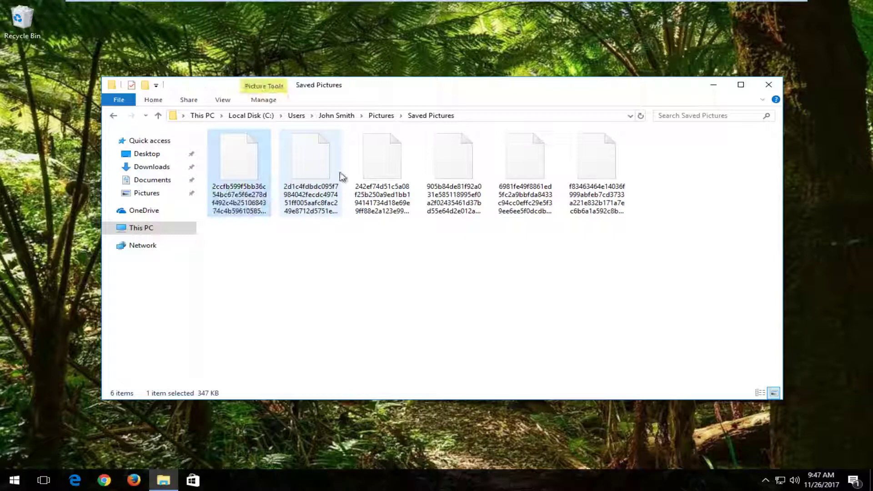
Step: Check the renamed file's properties, then open the .jpg in Photos to see the penguin
{"action": "right_click", "coordinate": [252, 189]}
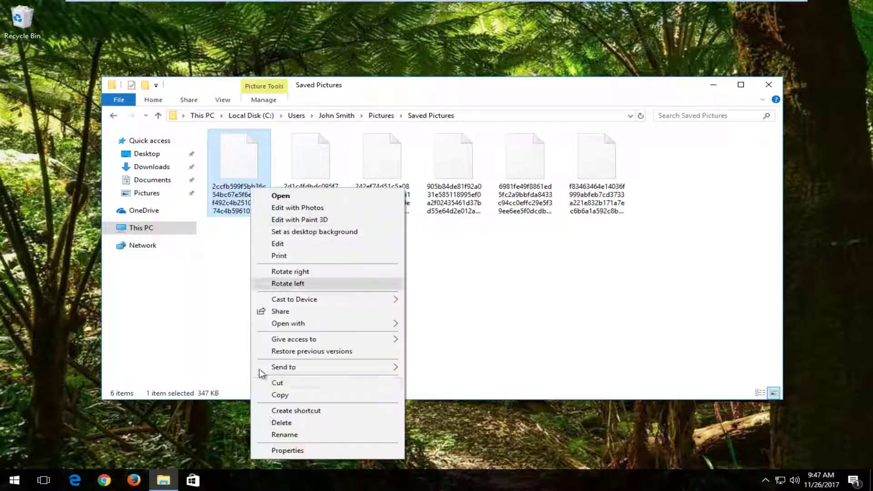
{"action": "left_click", "coordinate": [284, 451]}
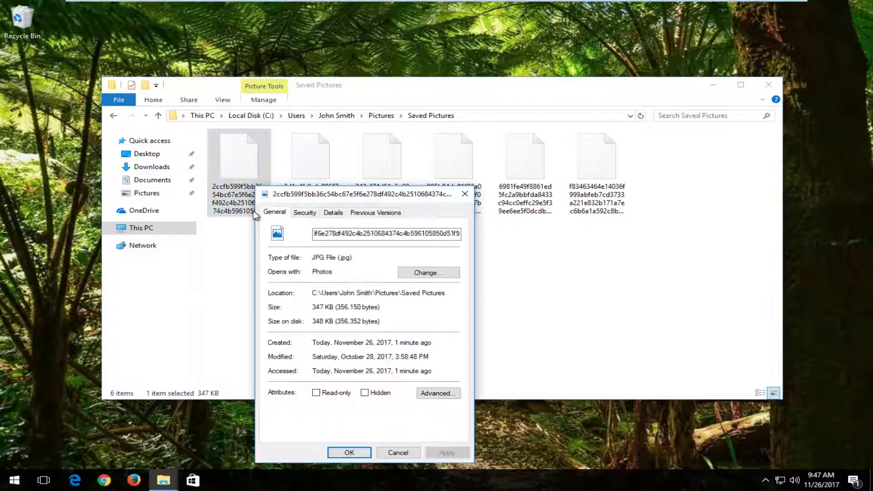
{"action": "left_click", "coordinate": [465, 193]}
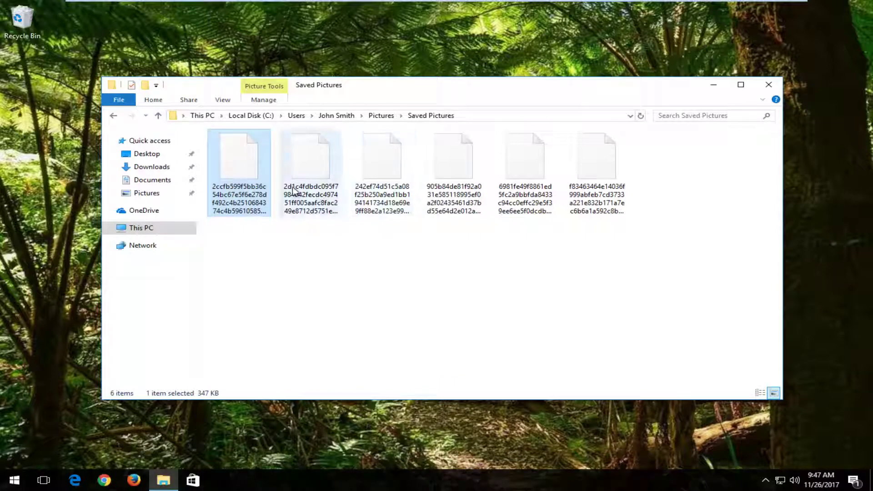
{"action": "double_click", "coordinate": [257, 187]}
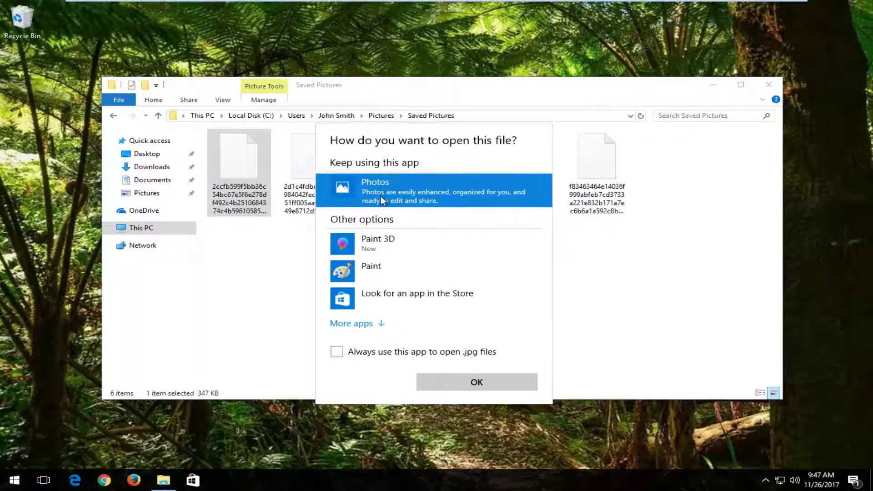
{"action": "left_click", "coordinate": [487, 382]}
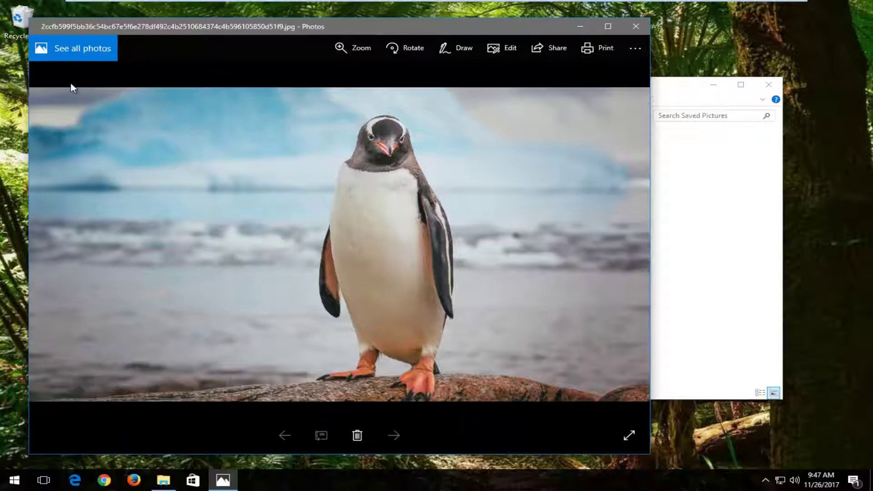
Step: Drag the Photos window showing the penguin picture aside so Saved Pictures shows behind it
{"action": "left_click_drag", "start_coordinate": [111, 24], "coordinate": [221, 38]}
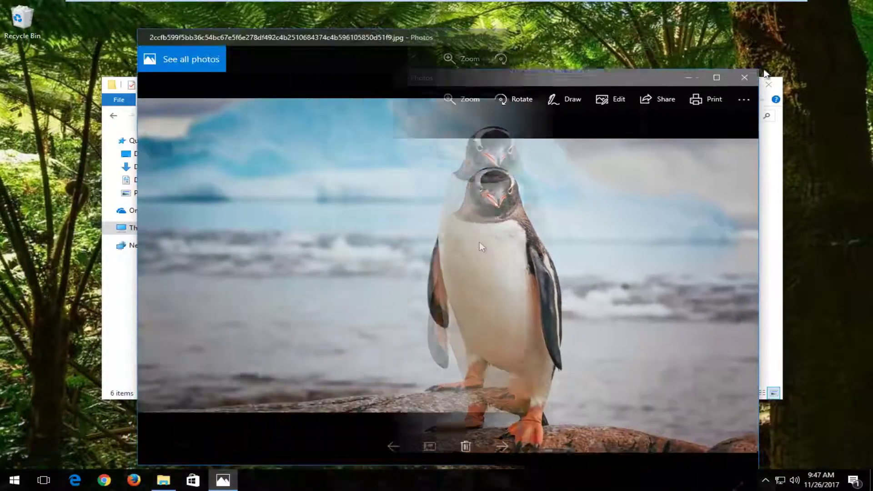